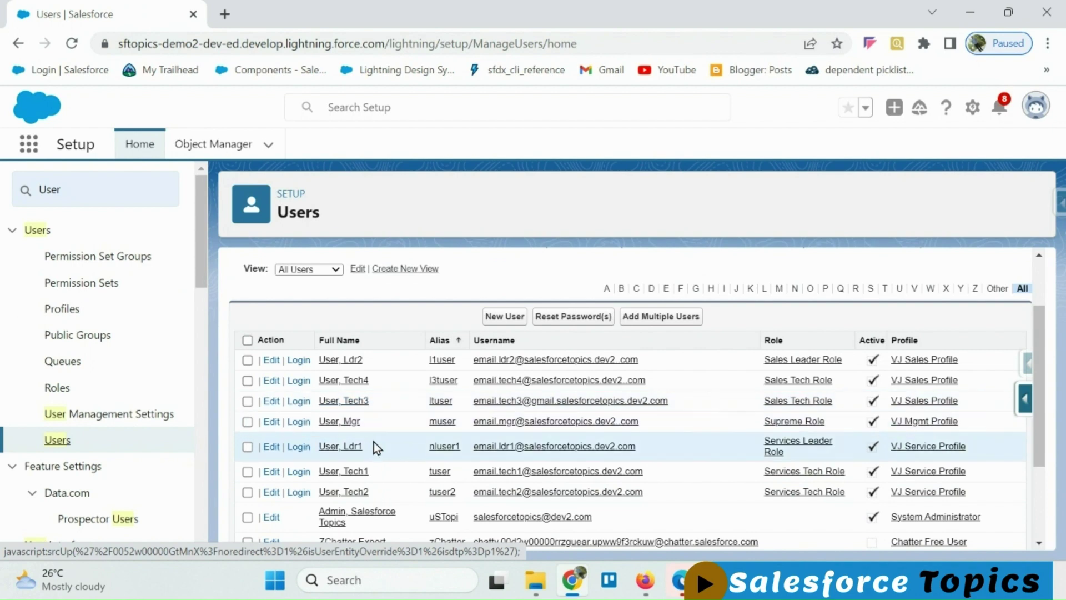
Log in as Tech2 and open the sharing settings of SR Created By Tech2
left_click(299, 493)
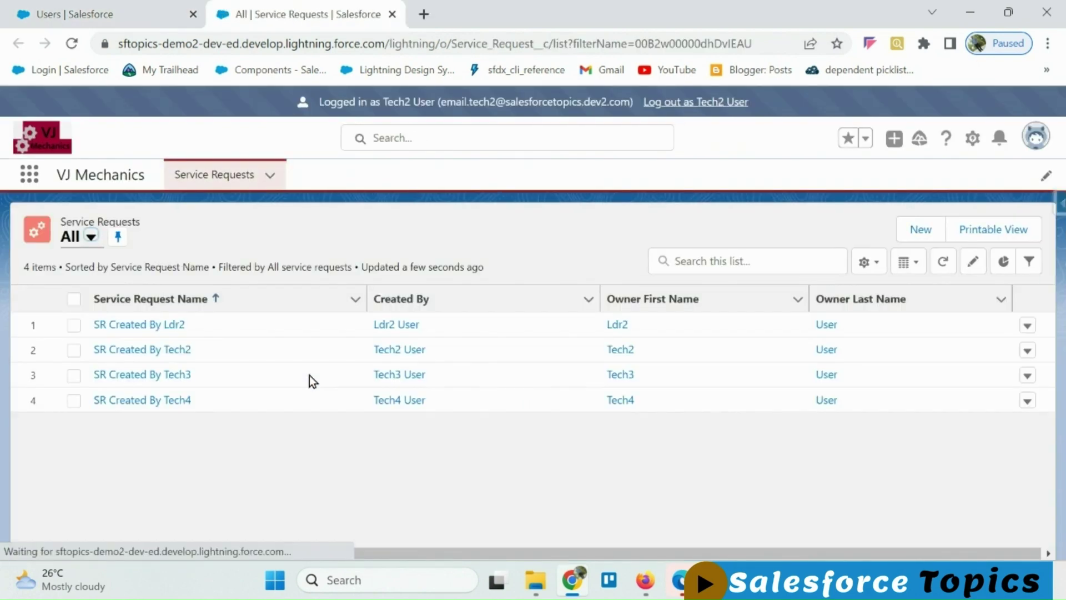
left_click(478, 292)
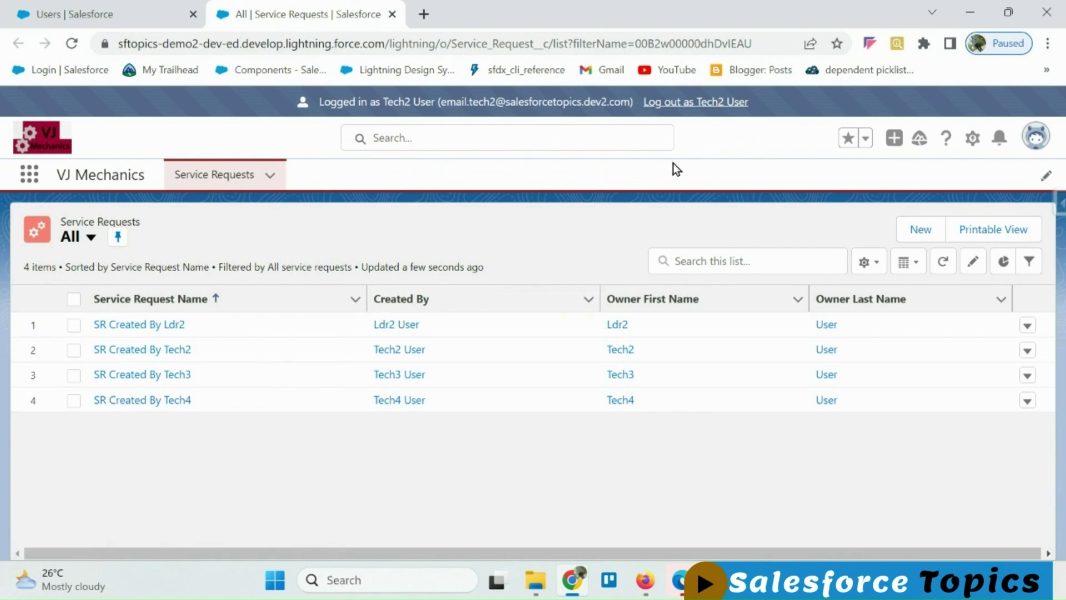
left_click(173, 353)
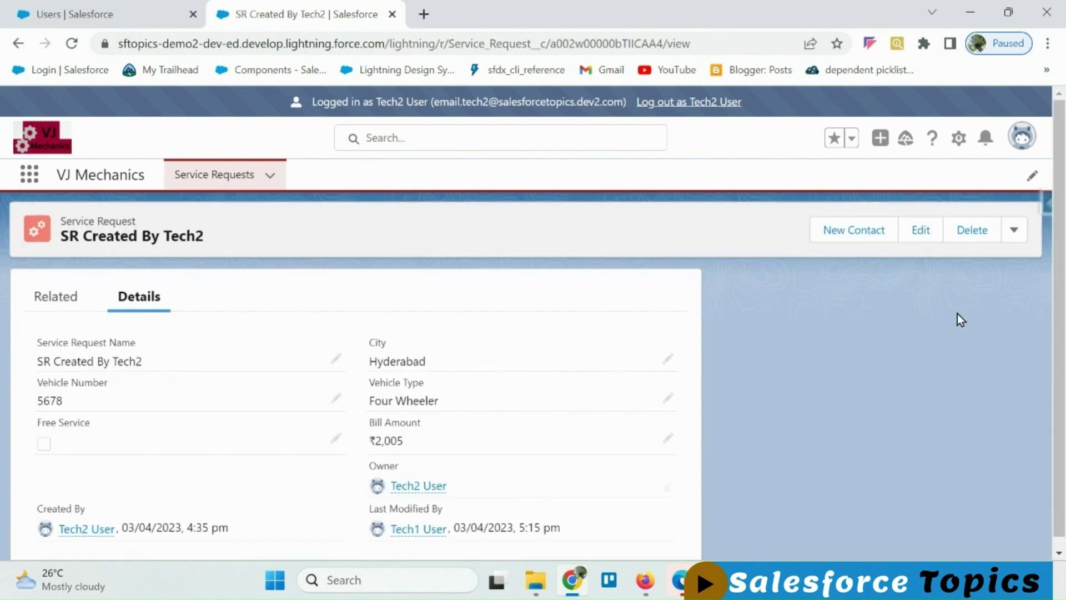
left_click(1015, 233)
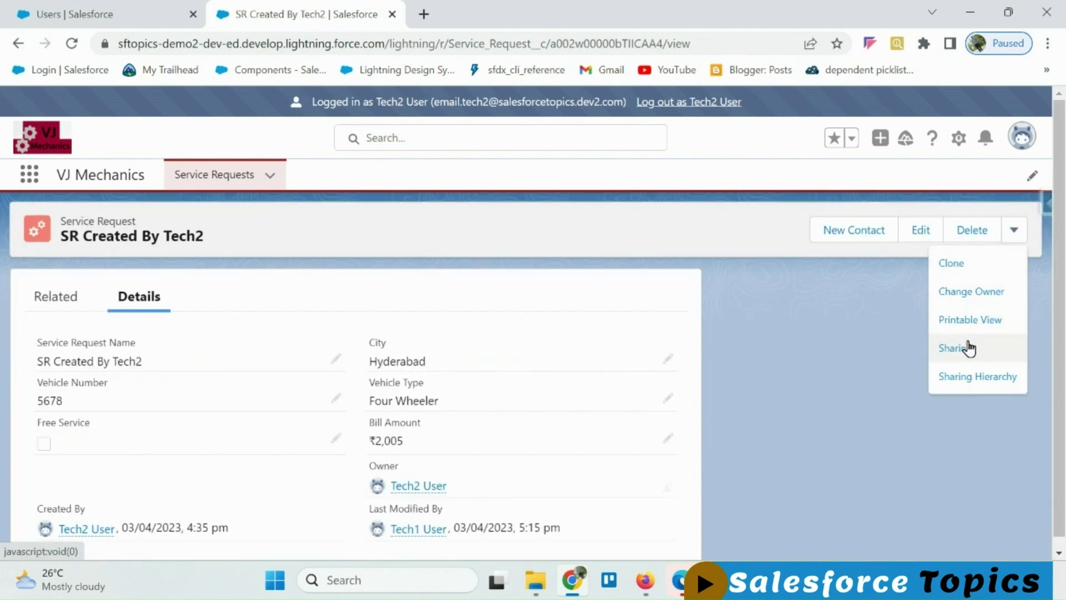
left_click(968, 348)
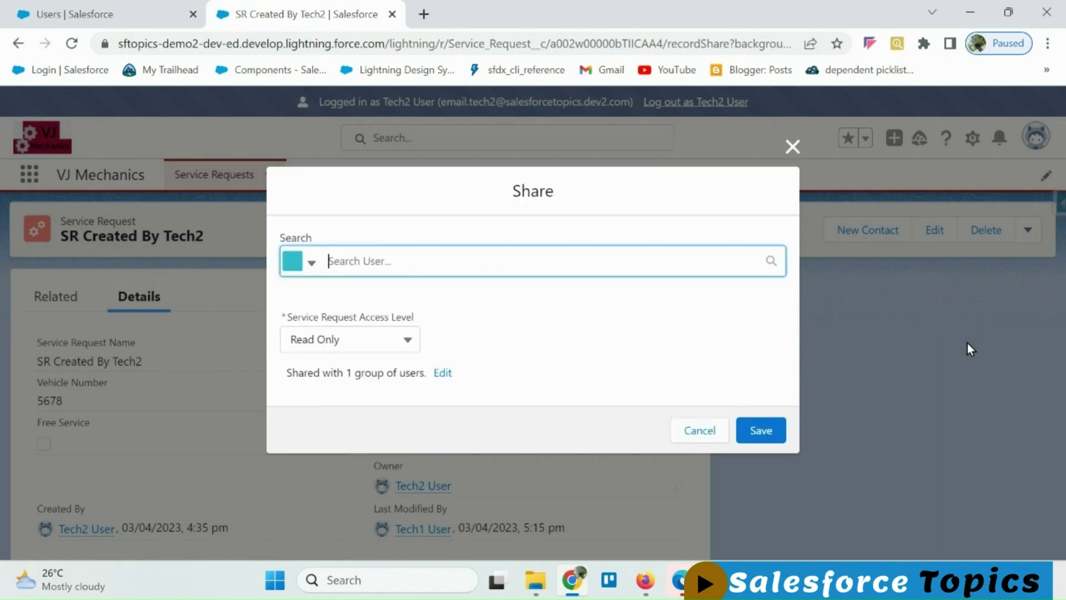
Add individual user Tech3 User as a recipient with Read Only access and save
left_click(313, 273)
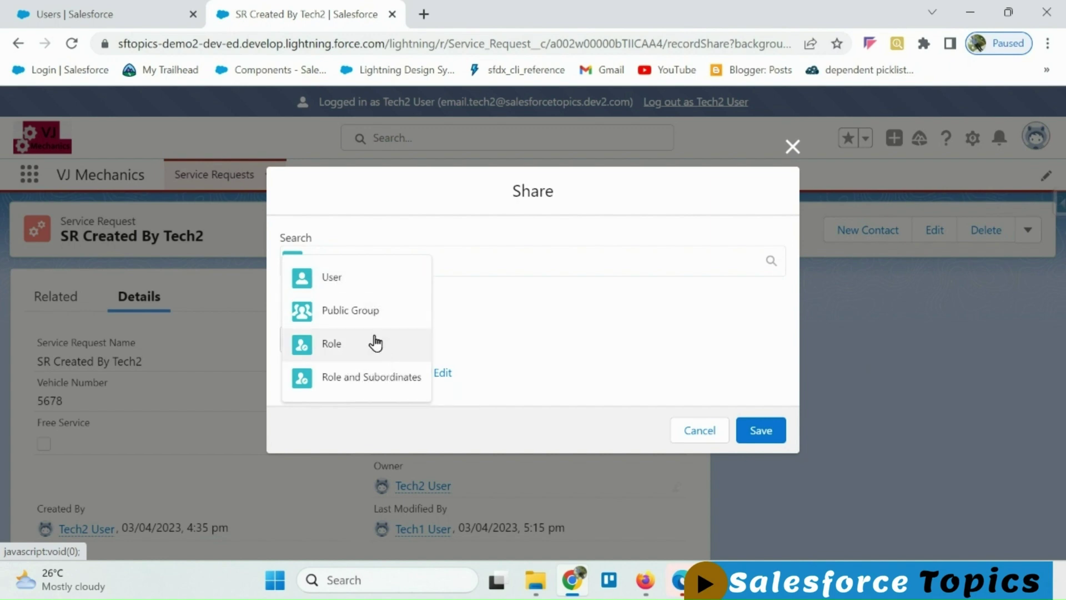
left_click(337, 284)
left_click(410, 265)
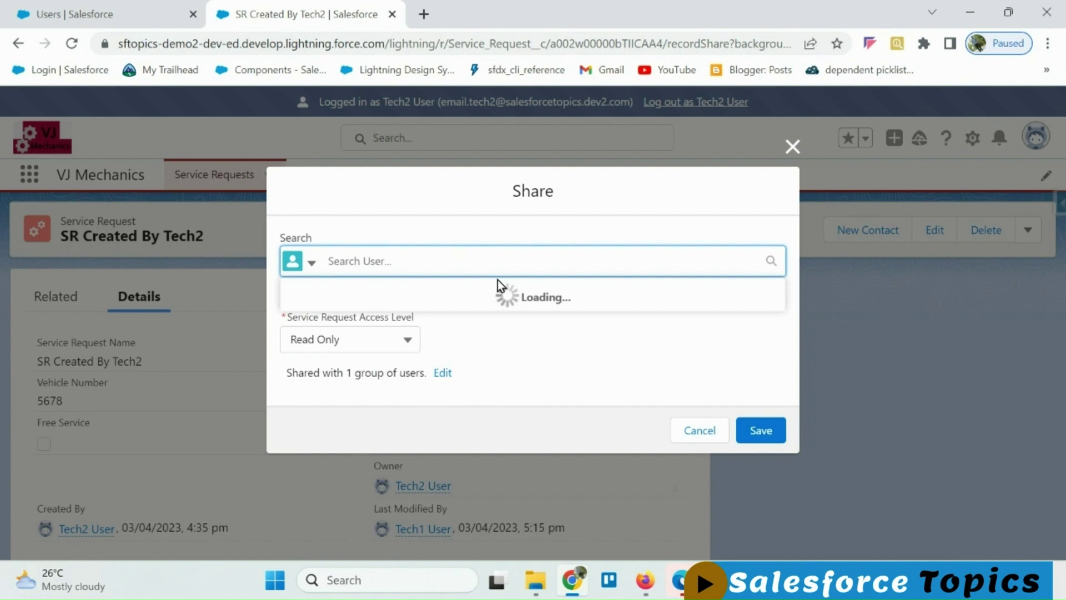
type("Tech3")
left_click(335, 294)
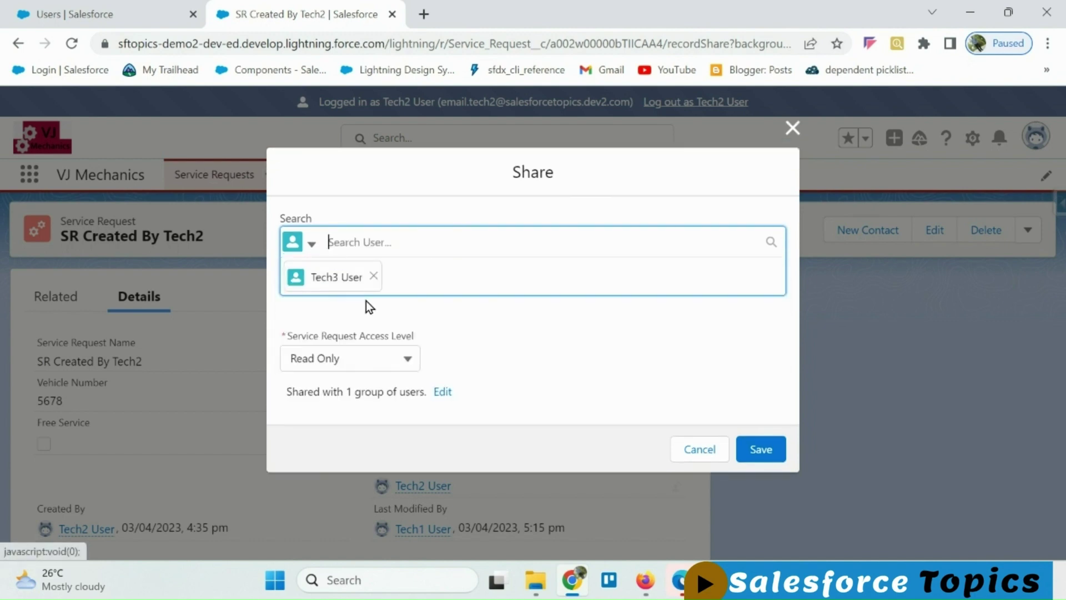
left_click(410, 361)
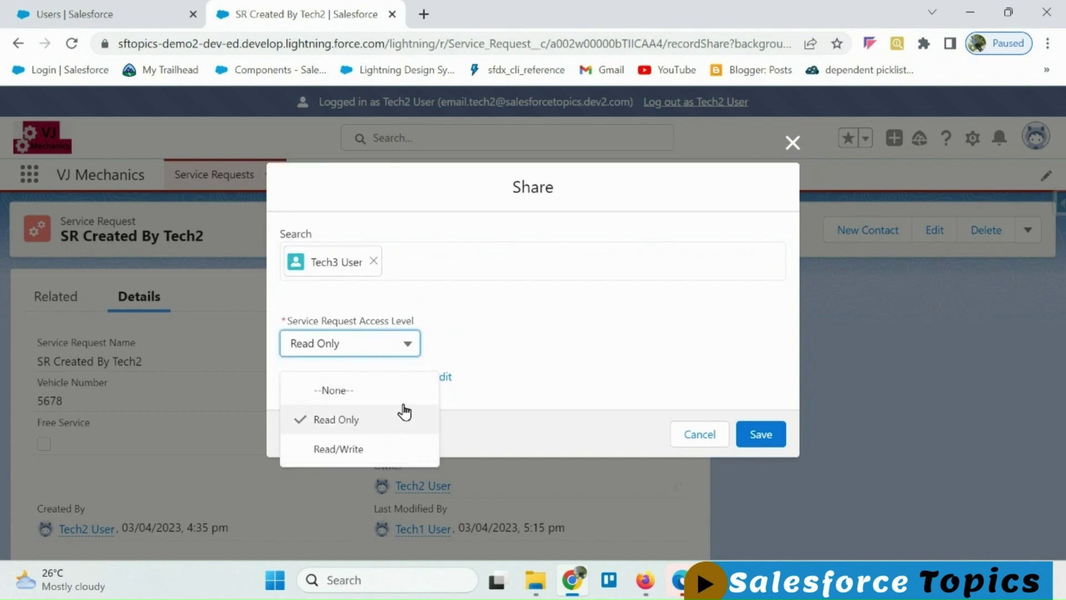
left_click(493, 312)
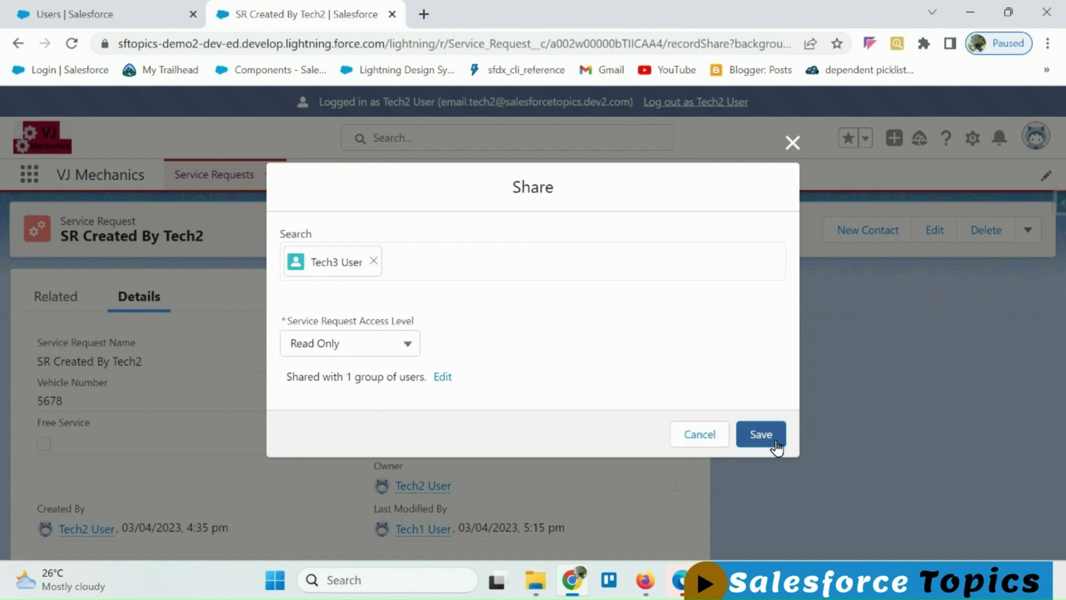
left_click(761, 434)
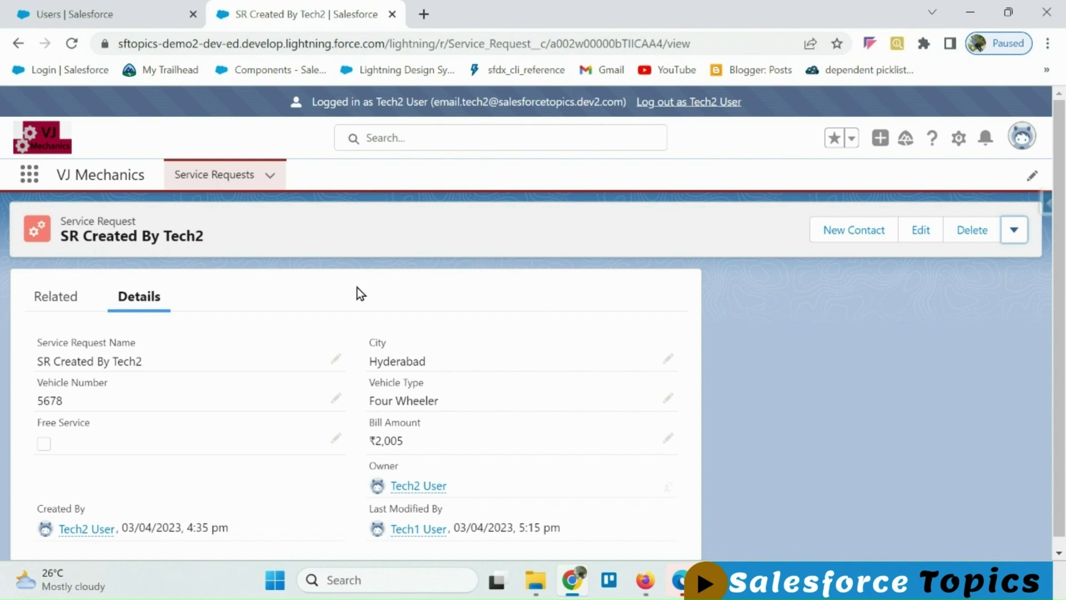
Log out of Tech2, log in as Tech3 User and open SR Created By Tech2
left_click_drag(218, 241, 64, 238)
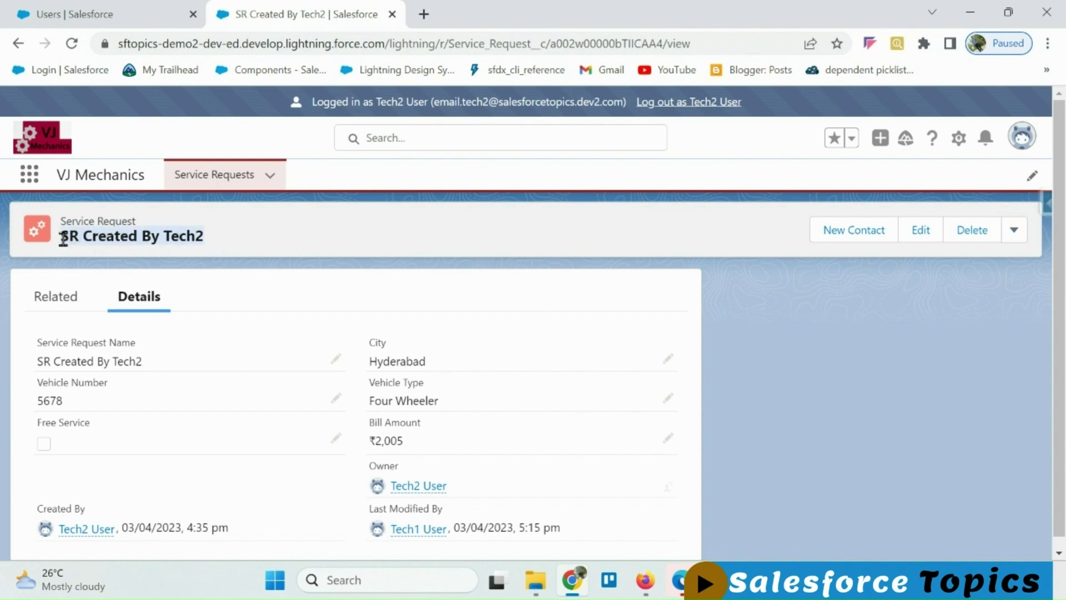
left_click(684, 104)
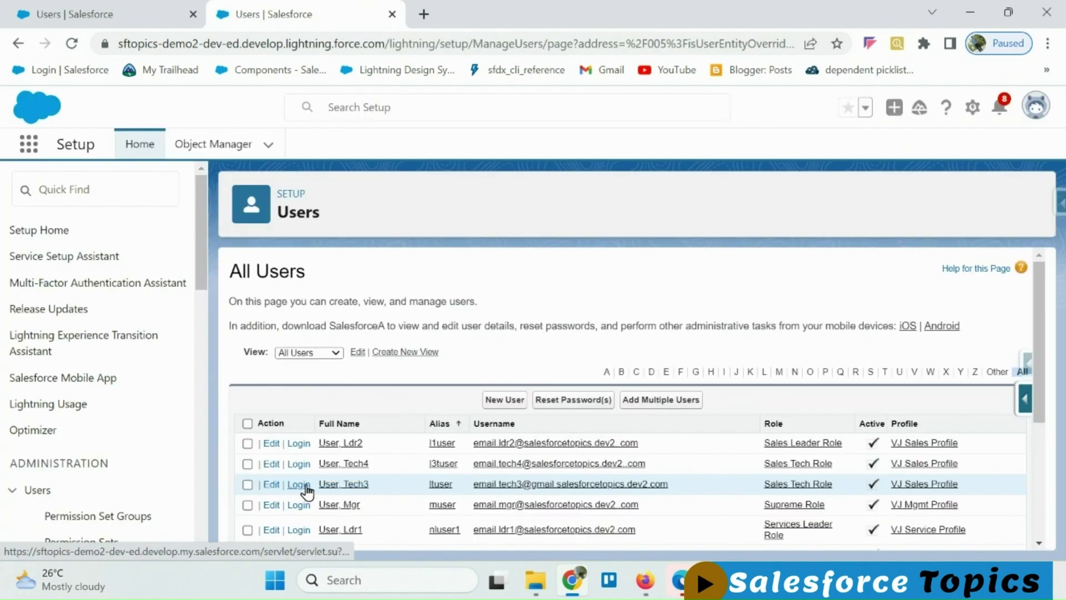
left_click(303, 485)
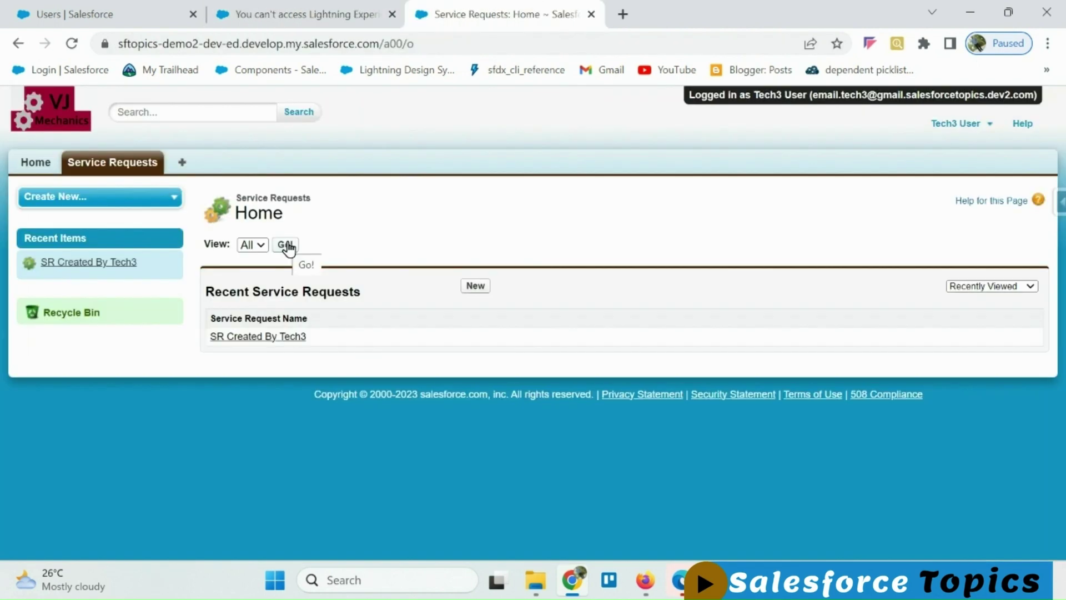
left_click(286, 246)
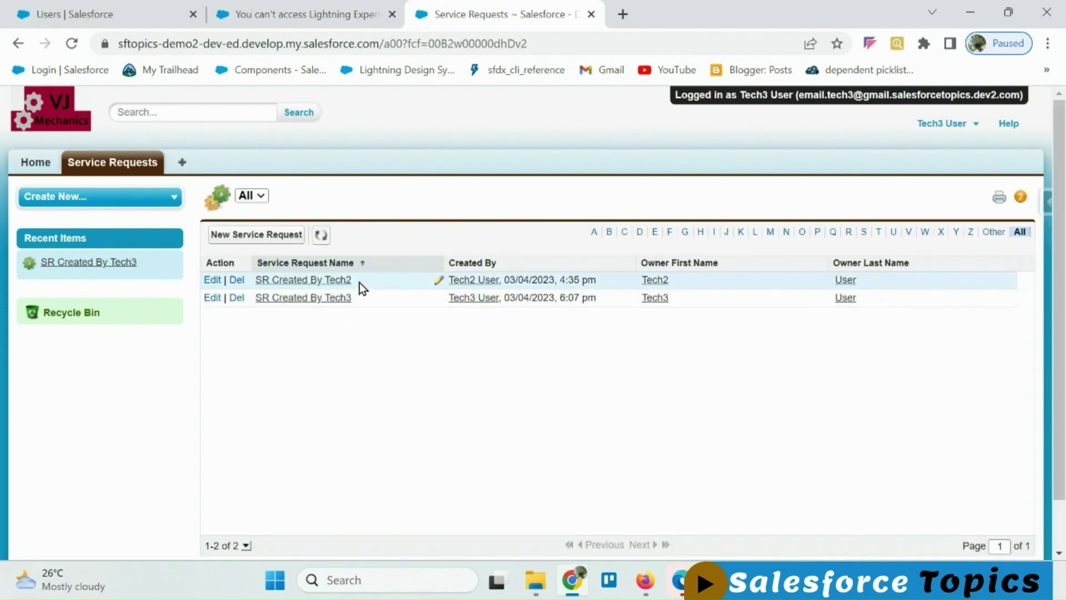
left_click(324, 281)
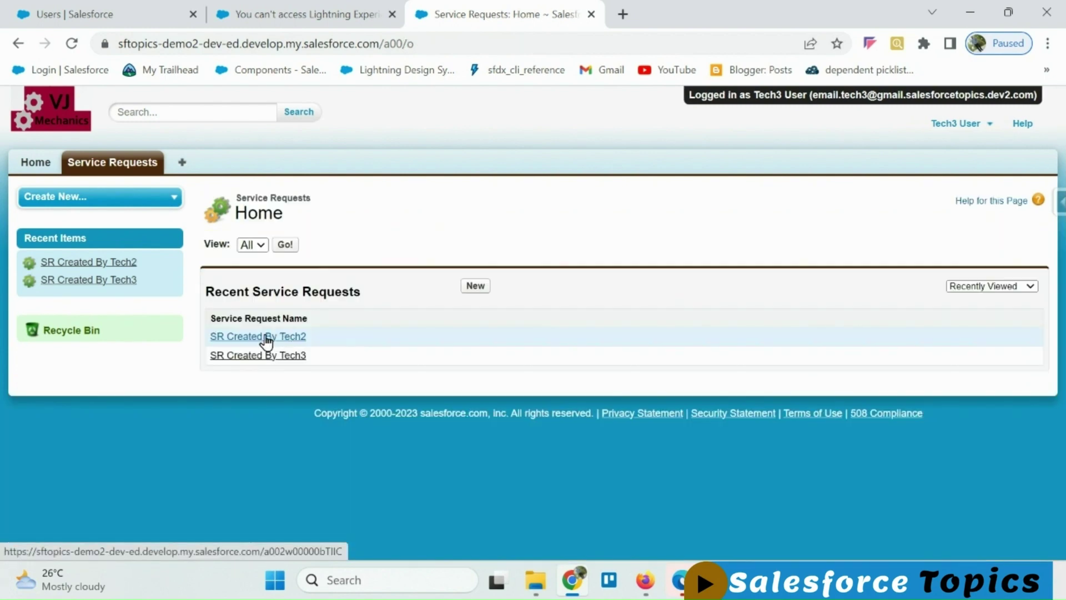
left_click(267, 337)
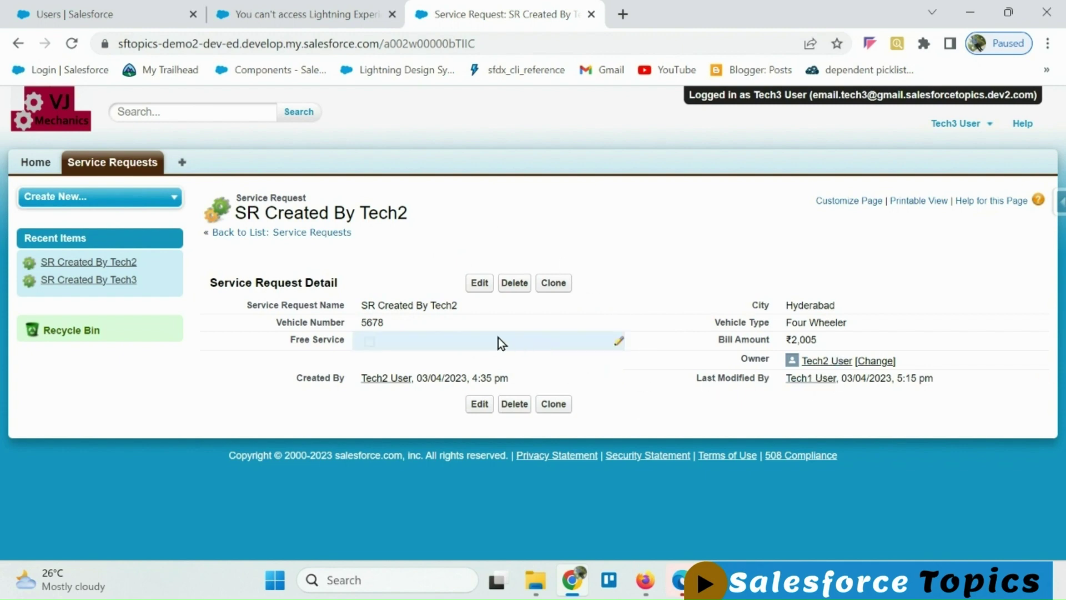
Attempt to edit, then delete, the shared record, getting Insufficient Privileges both times
left_click(479, 283)
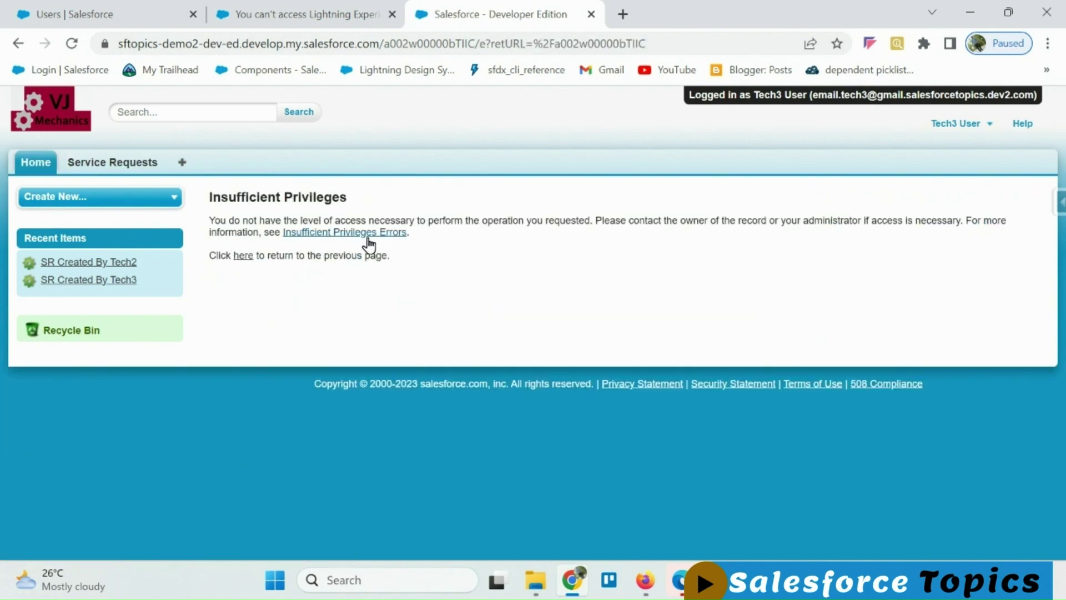
left_click(126, 166)
left_click(281, 336)
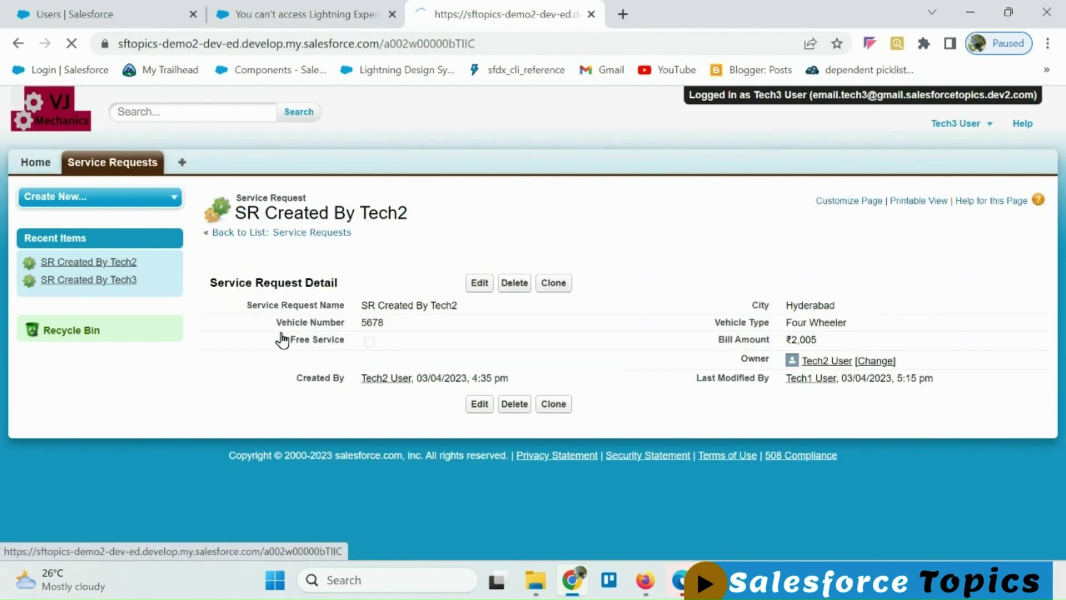
left_click(507, 283)
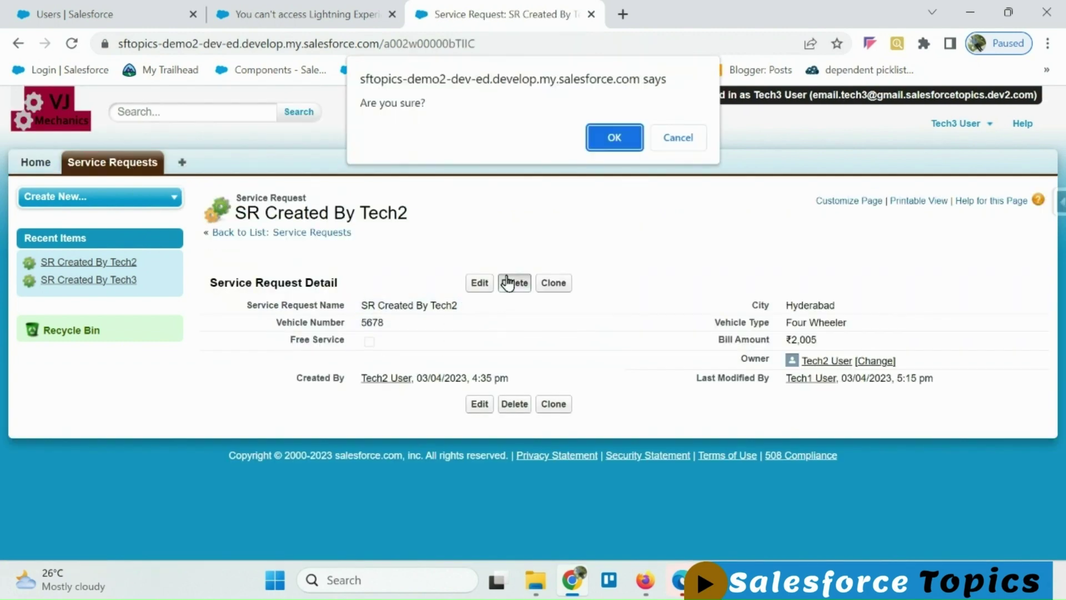
left_click(614, 139)
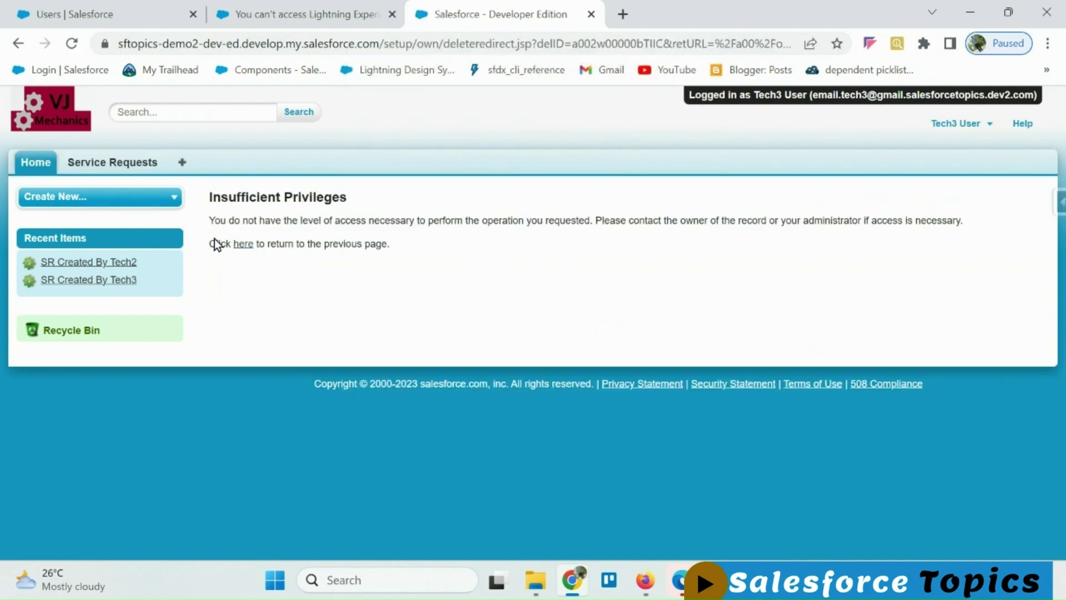
left_click(102, 165)
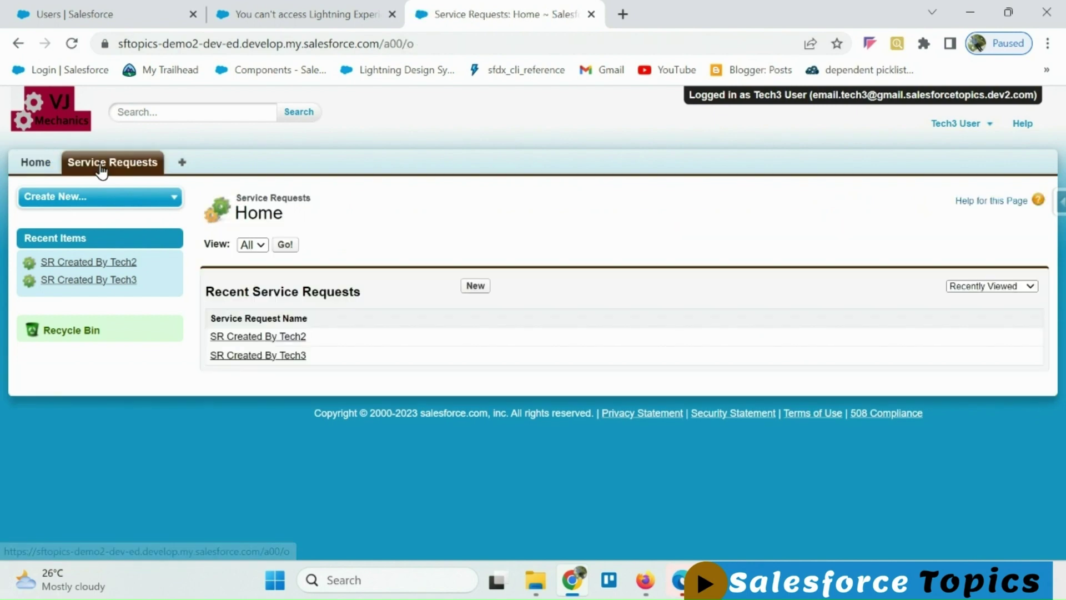
Open SR Created By Tech2 and view the Owner link's details
left_click(270, 336)
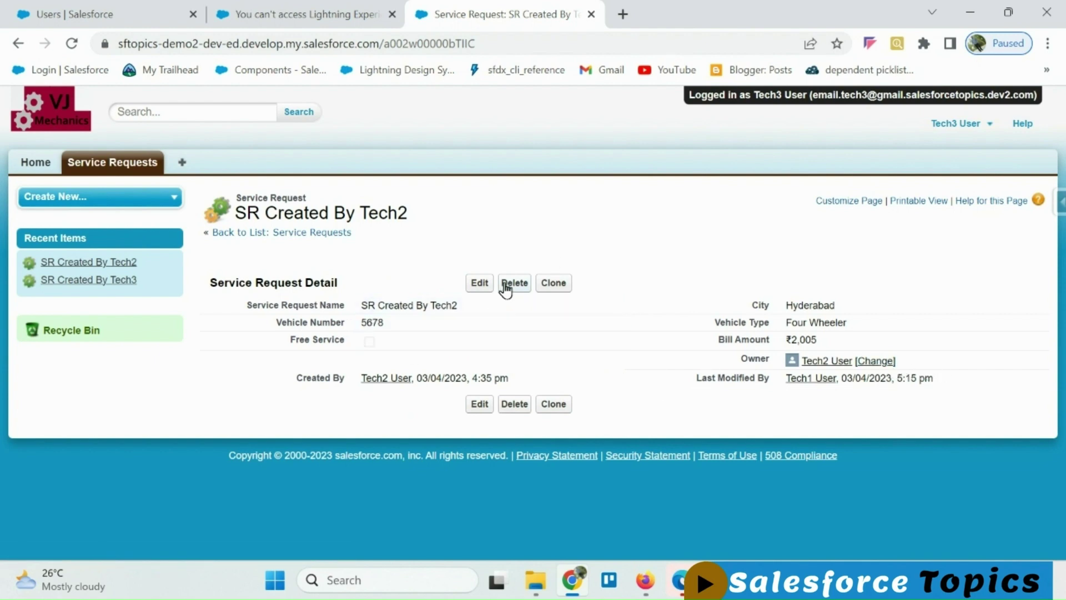
mouse_move(804, 367)
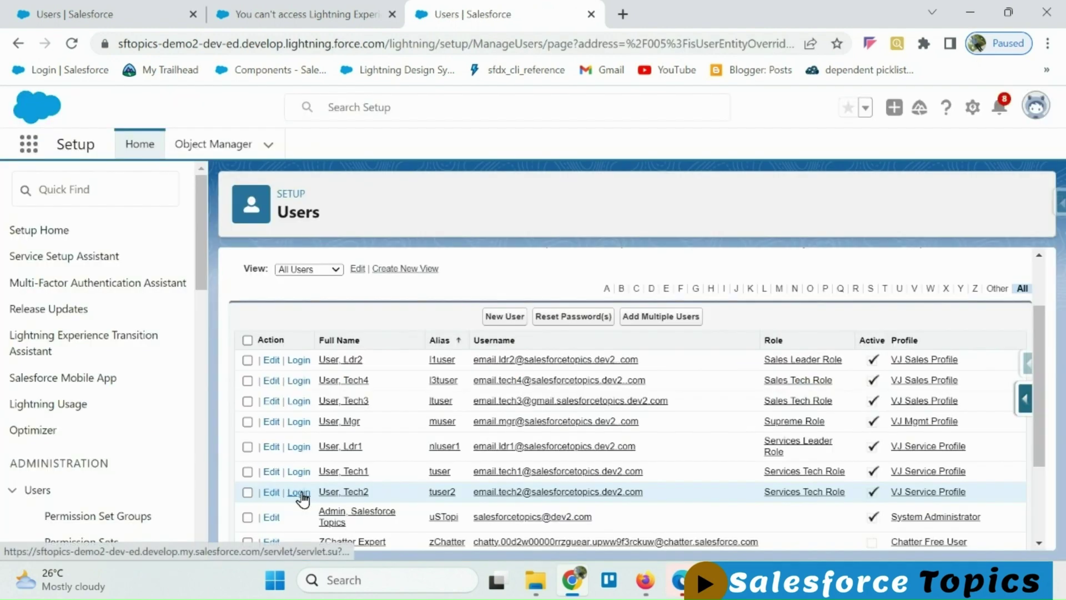
Back as Tech2, open the sharing options for SR Created By Tech2
left_click(303, 496)
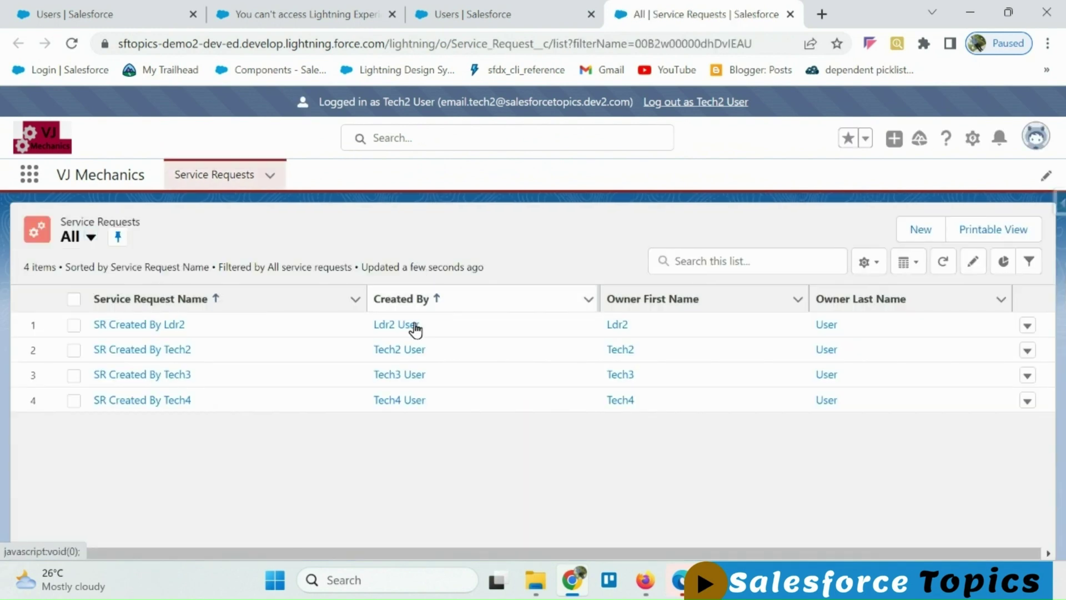
left_click(175, 349)
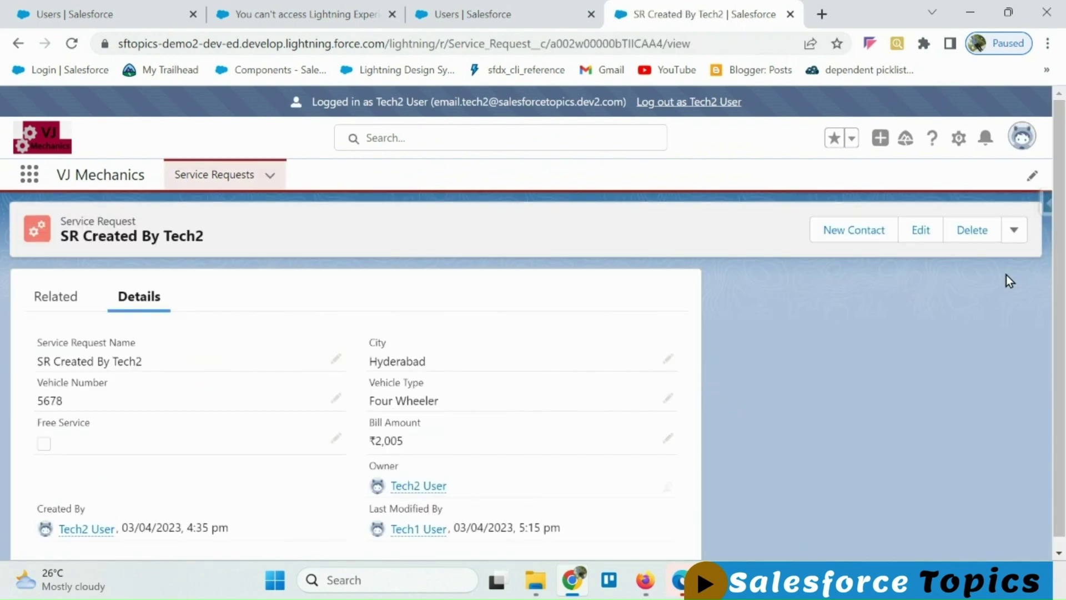
left_click(1013, 242)
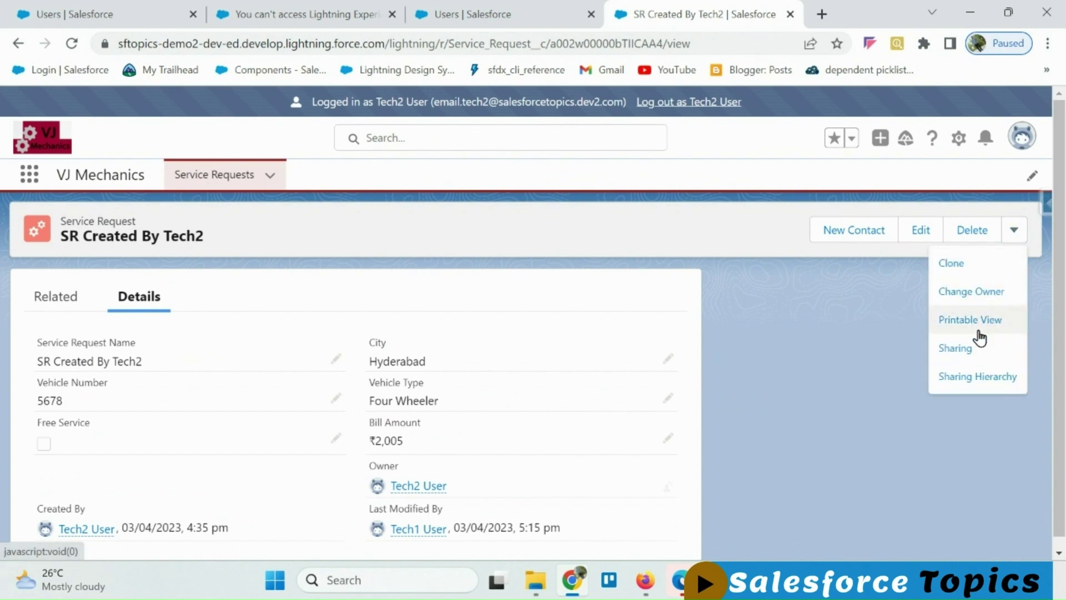
left_click(973, 349)
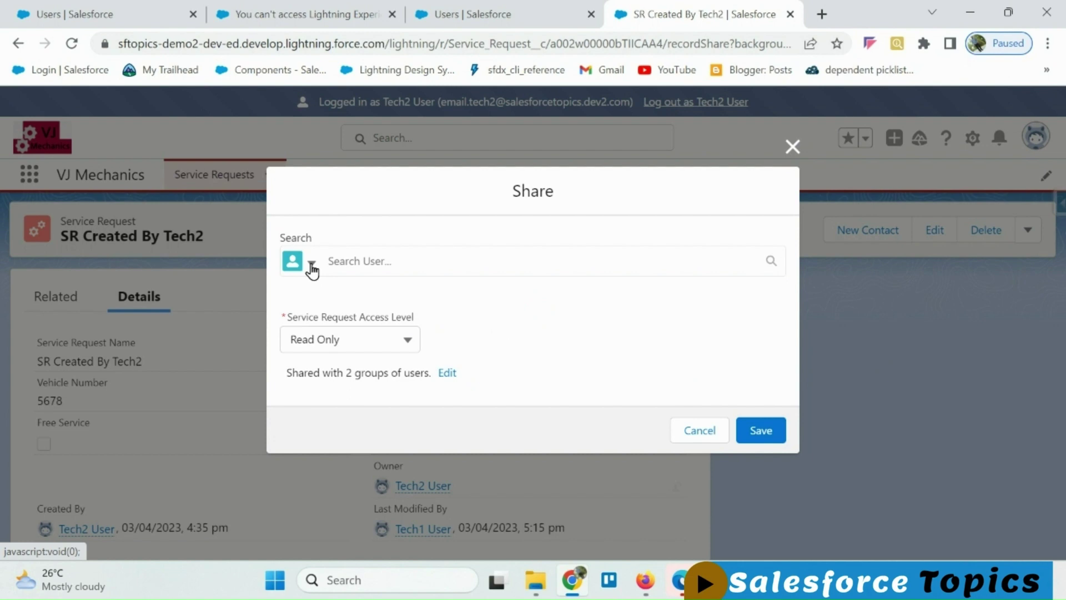
Switch the recipient type to Public Group with Read Only access and review recipient types
left_click(312, 268)
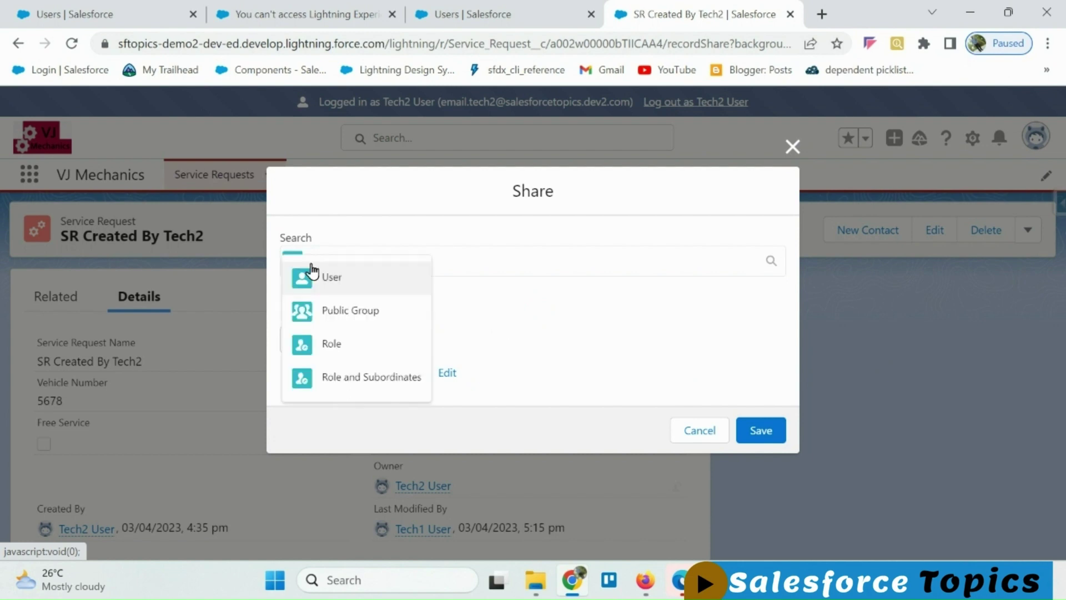
left_click(356, 316)
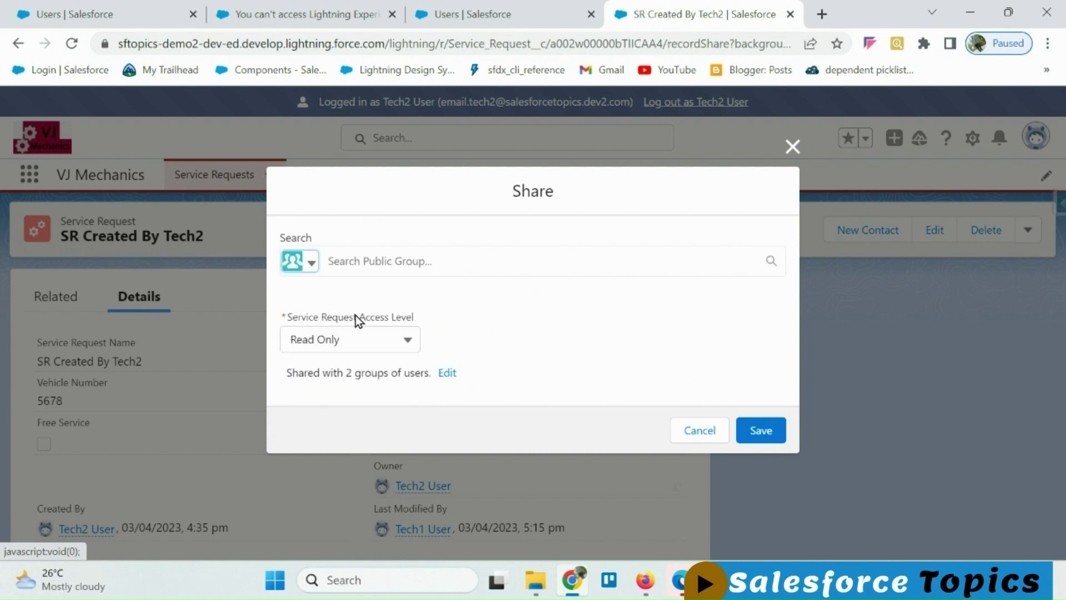
left_click(417, 347)
left_click(515, 335)
left_click(303, 261)
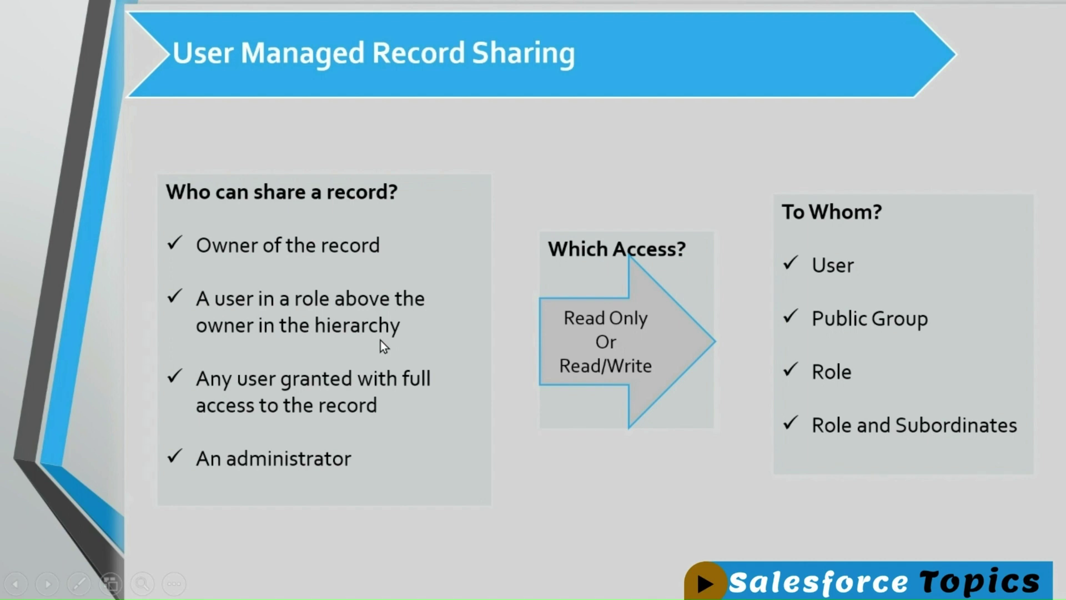
Advance to the owner-change and child-record sharing slide, then leave the slideshow
key("Right")
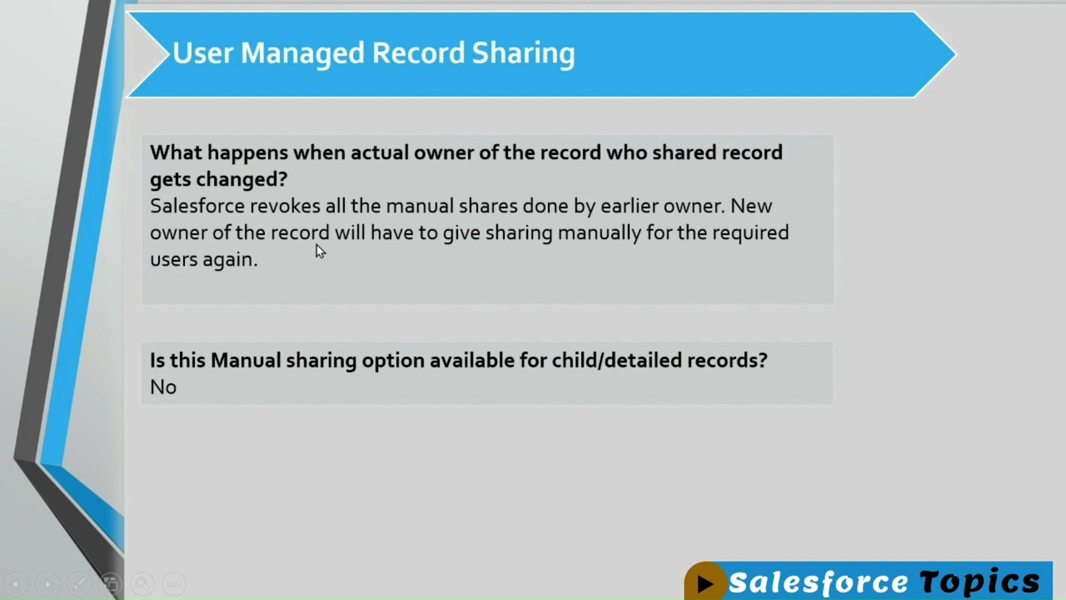
key("alt+Tab")
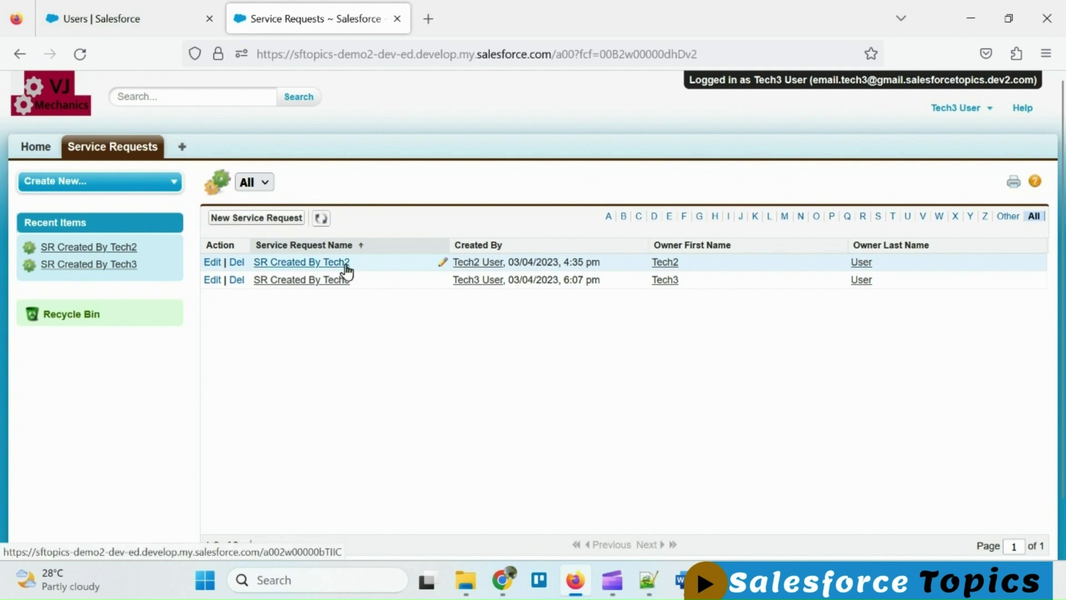
Change the owner of SR Created By Tech2 to Tech1 User
key("alt+Tab")
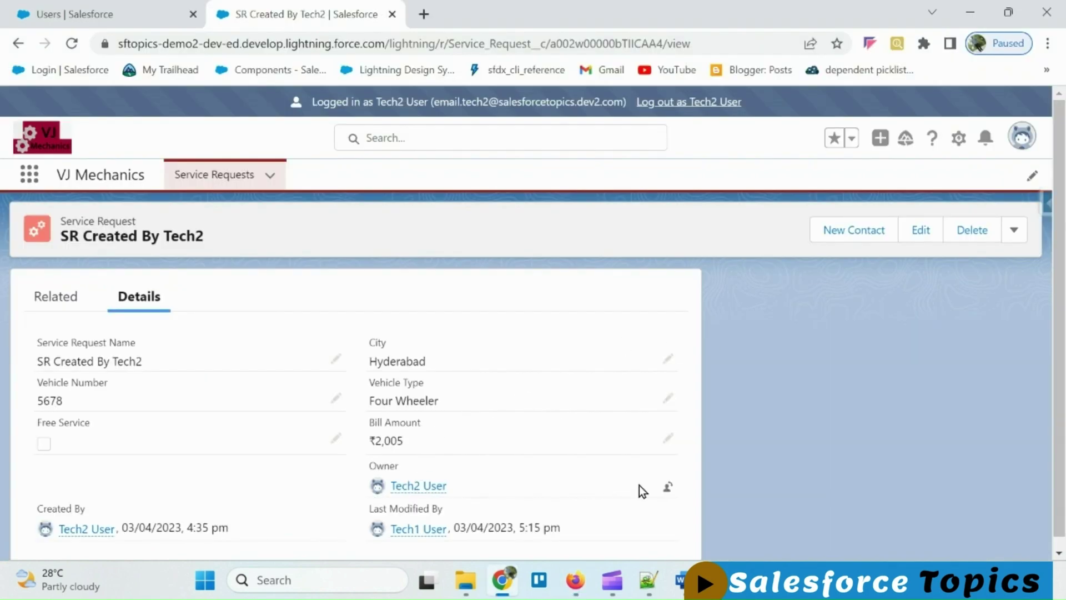
left_click(668, 486)
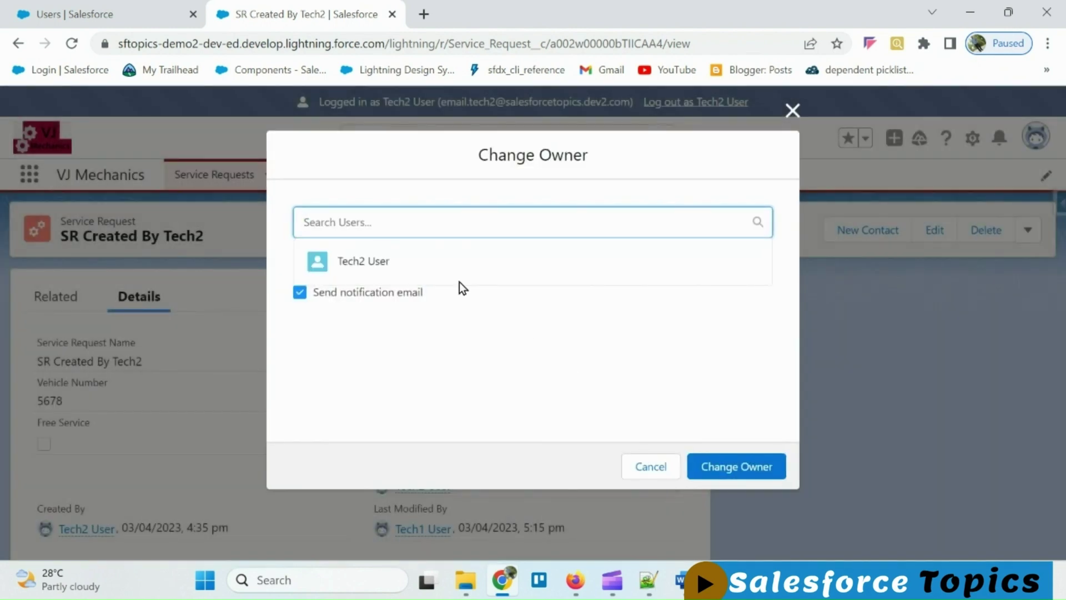
type("Tech")
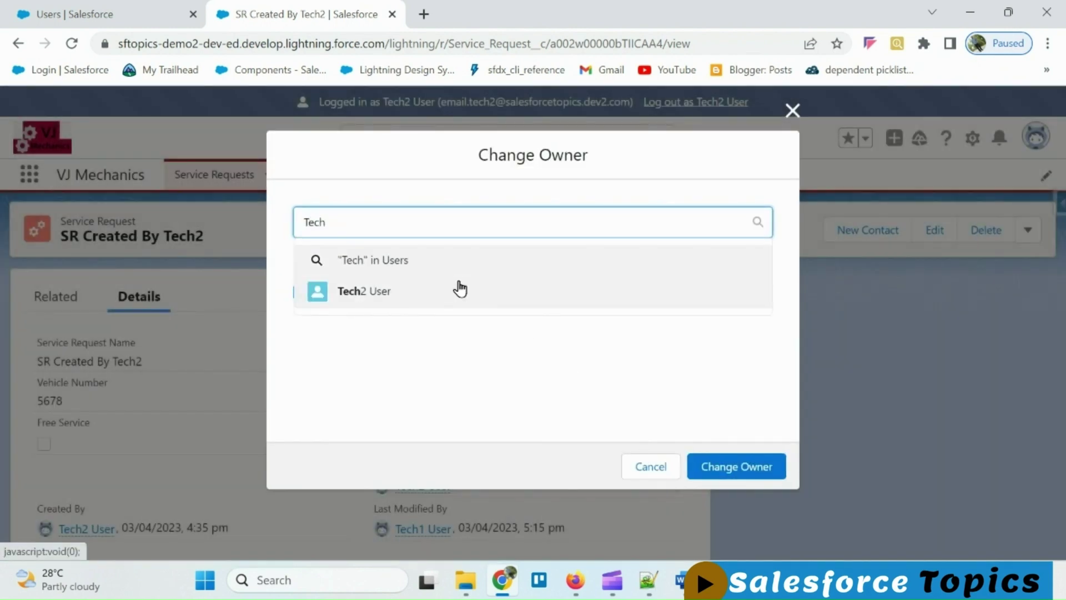
type("1")
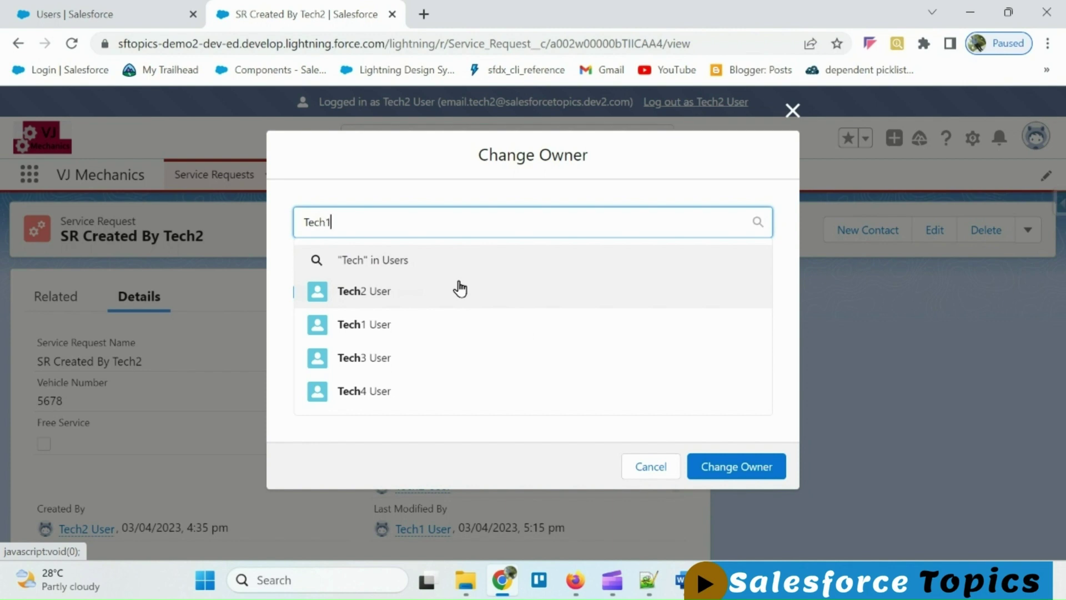
left_click(371, 290)
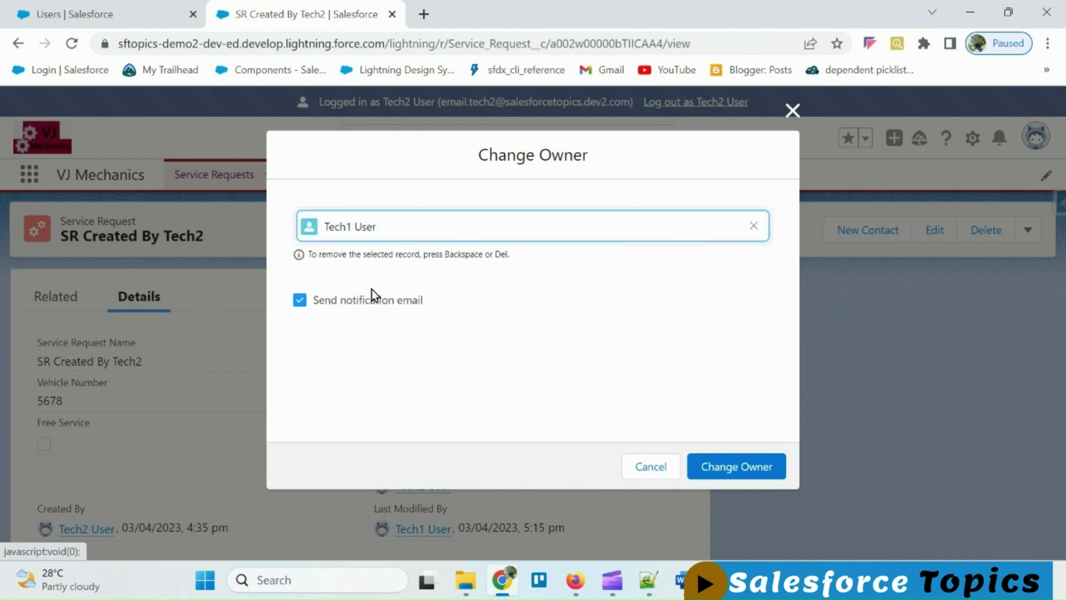
left_click(735, 471)
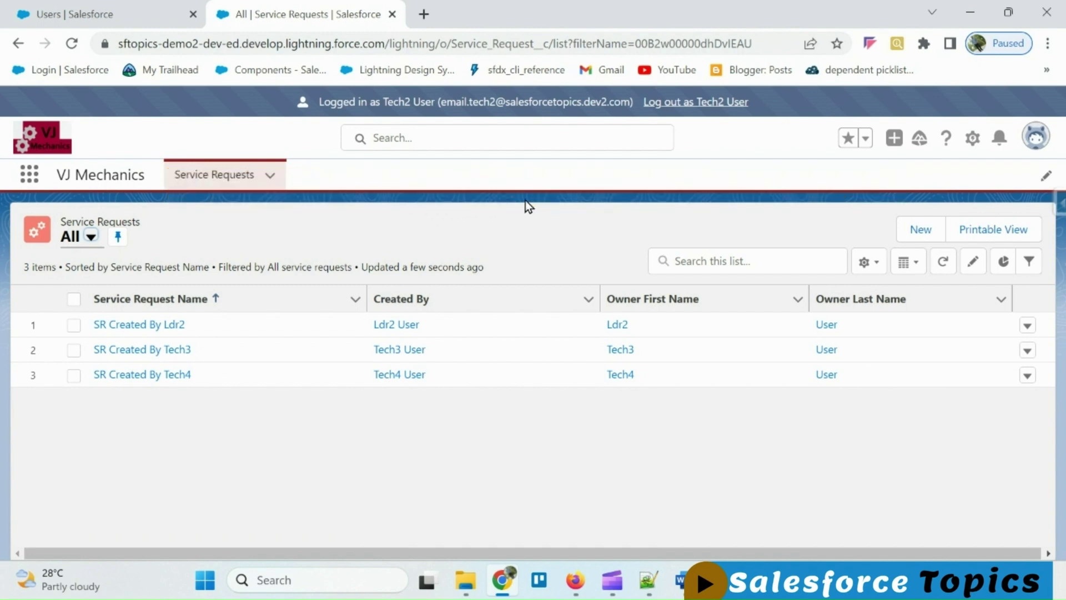
mouse_move(580, 584)
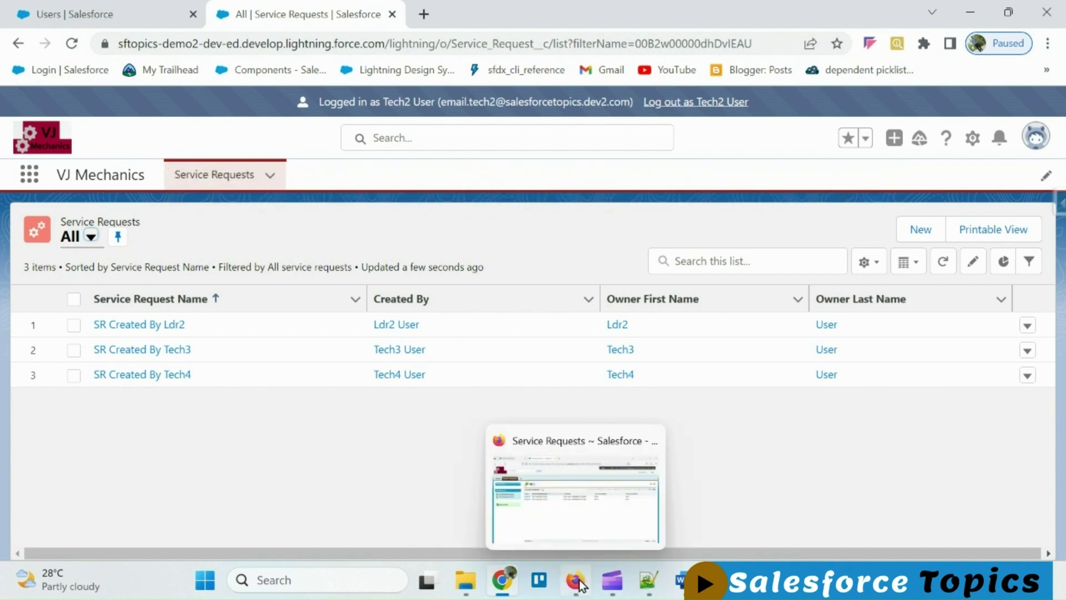
Refresh Tech3's service request list so only SR Created By Tech3 remains
left_click(580, 584)
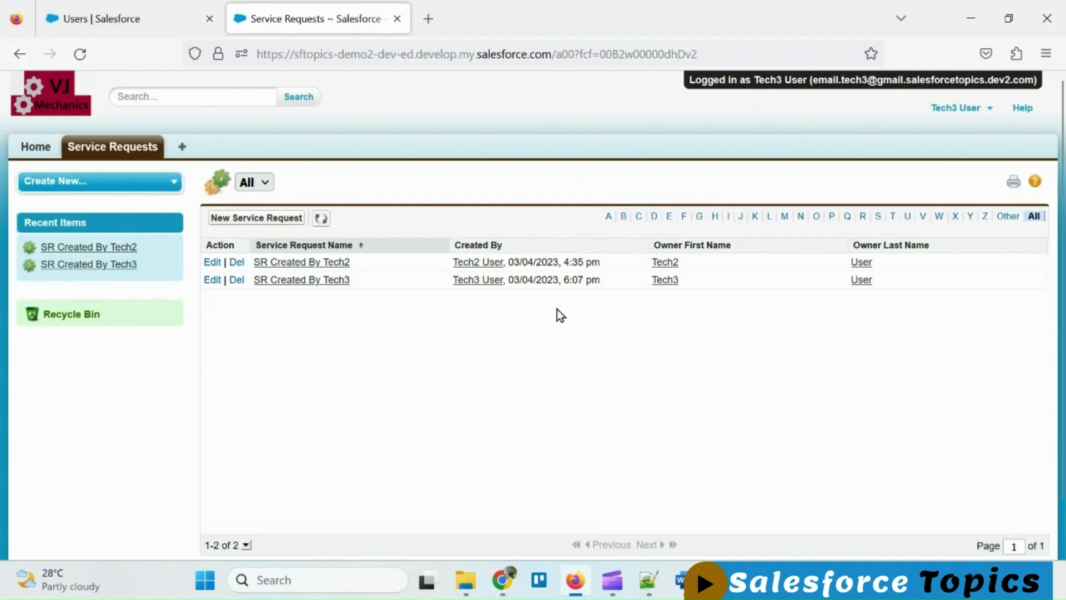
left_click(322, 219)
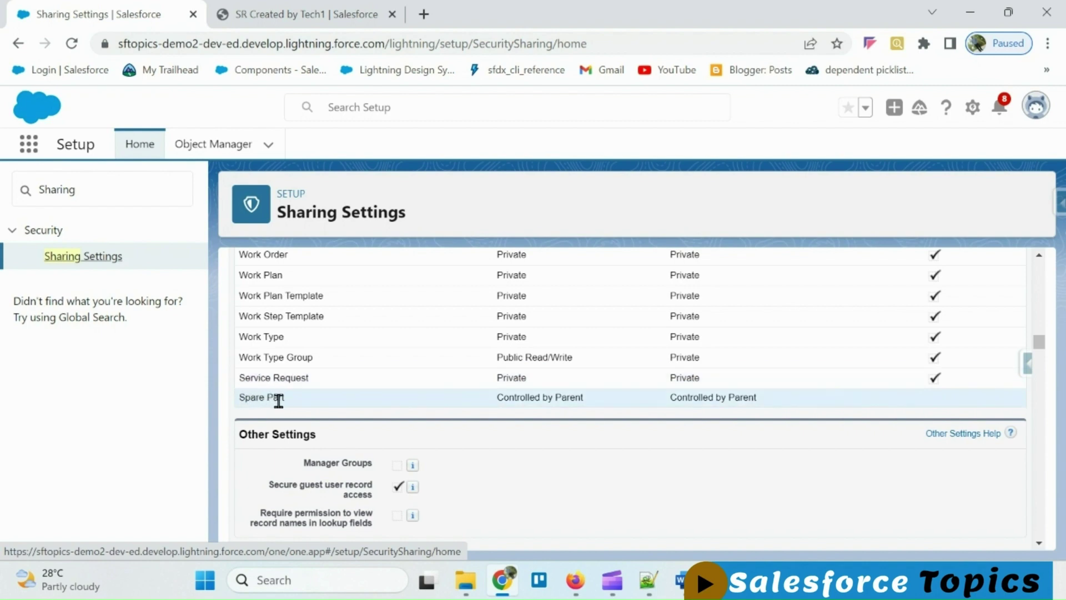
Open the Wheel spare part under SR Created by Tech1 and check its actions lack Sharing
left_click(319, 19)
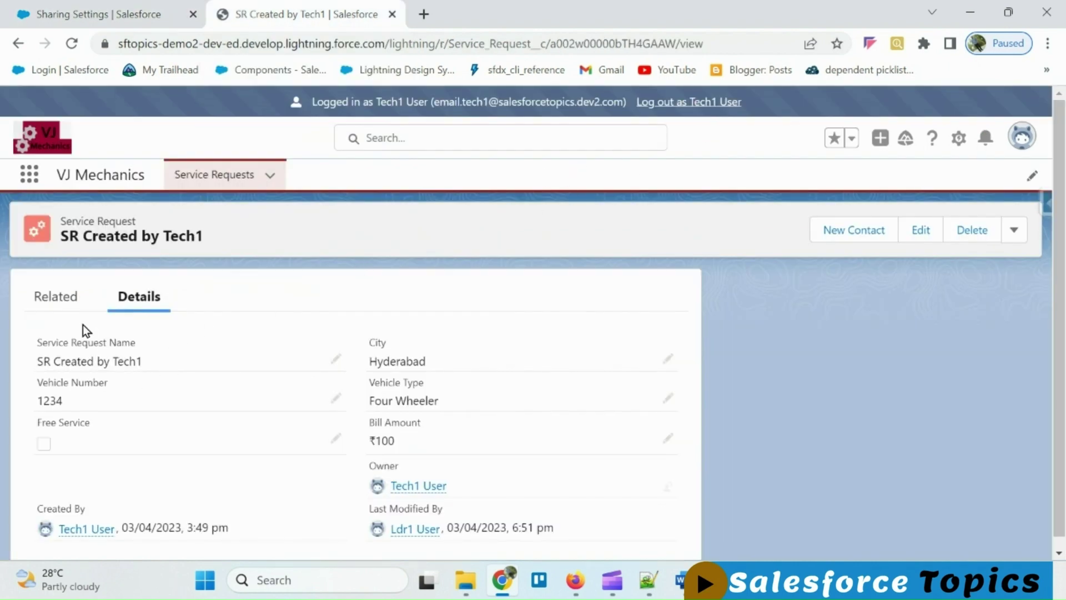
left_click(58, 299)
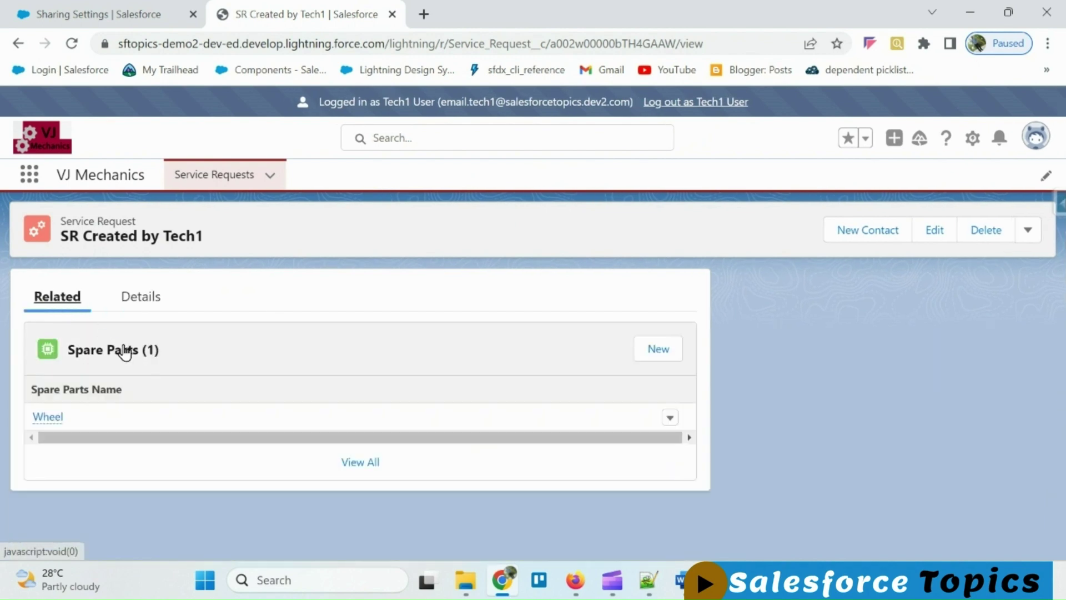
left_click(48, 418)
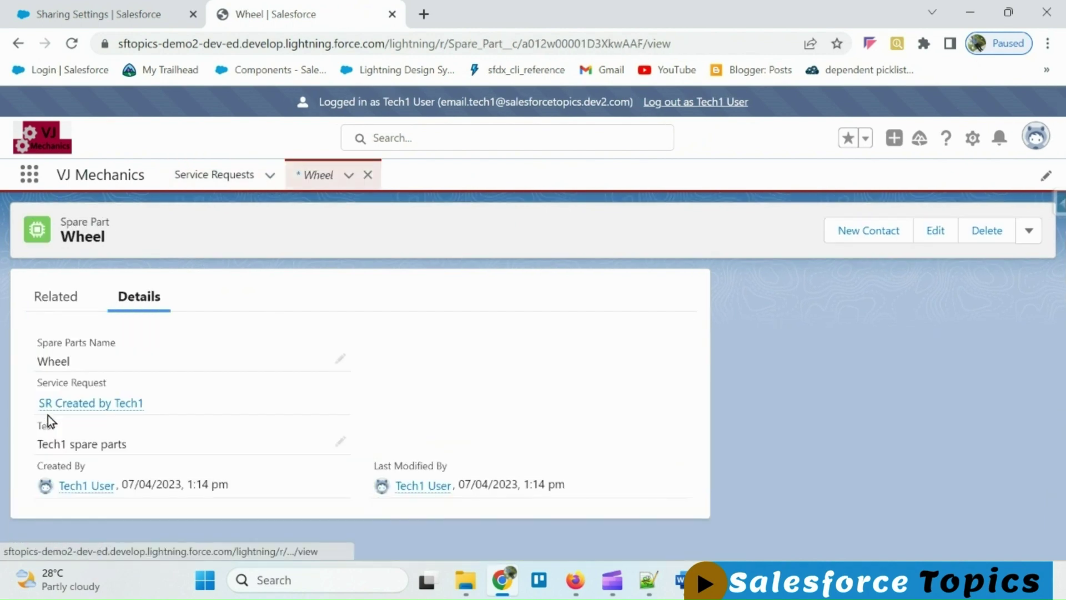
left_click(1030, 232)
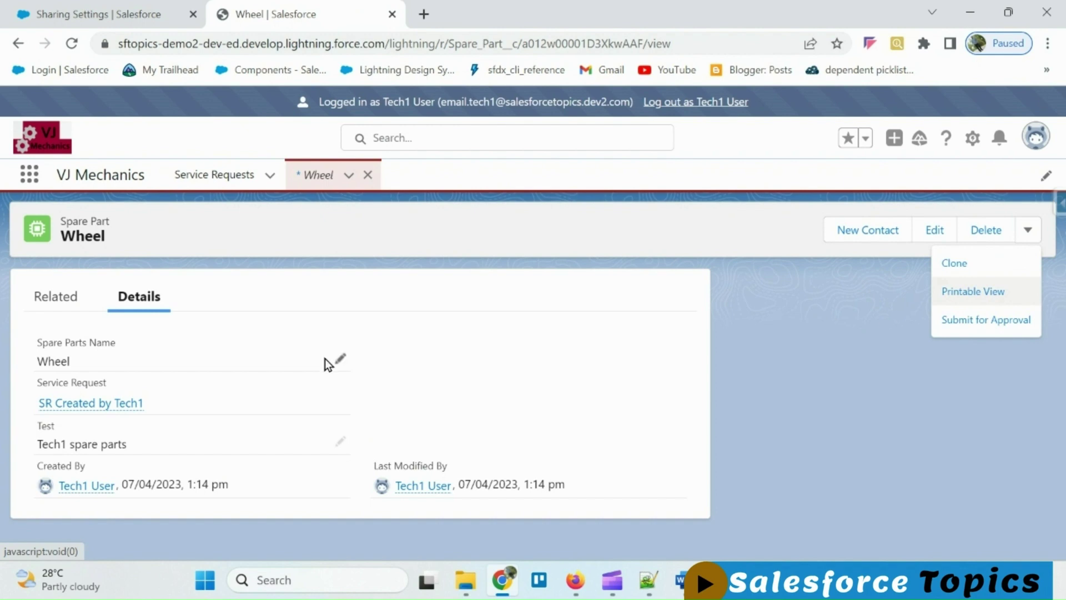
left_click(220, 390)
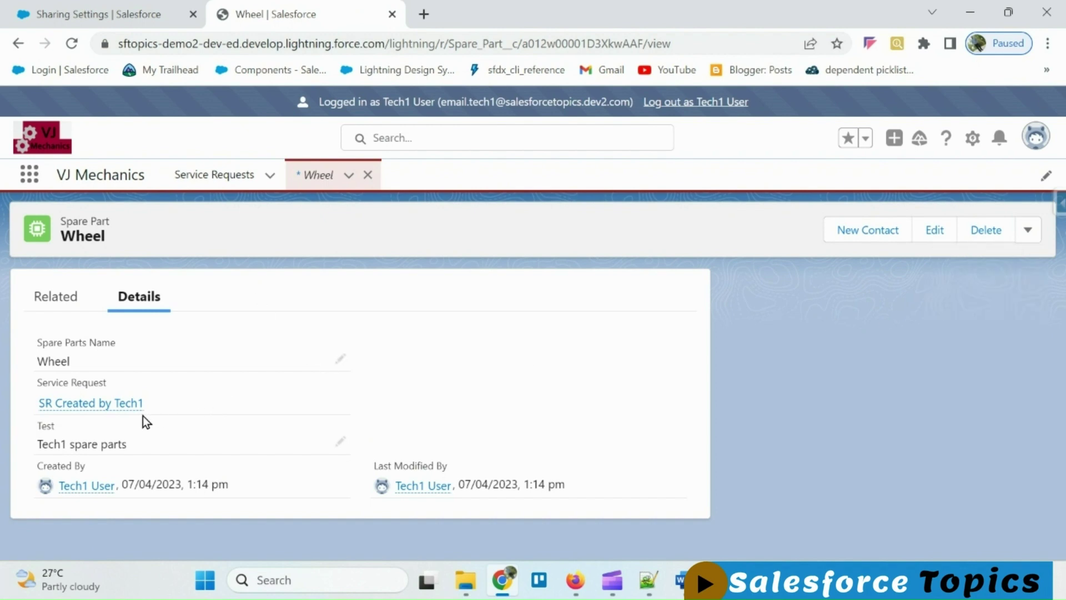